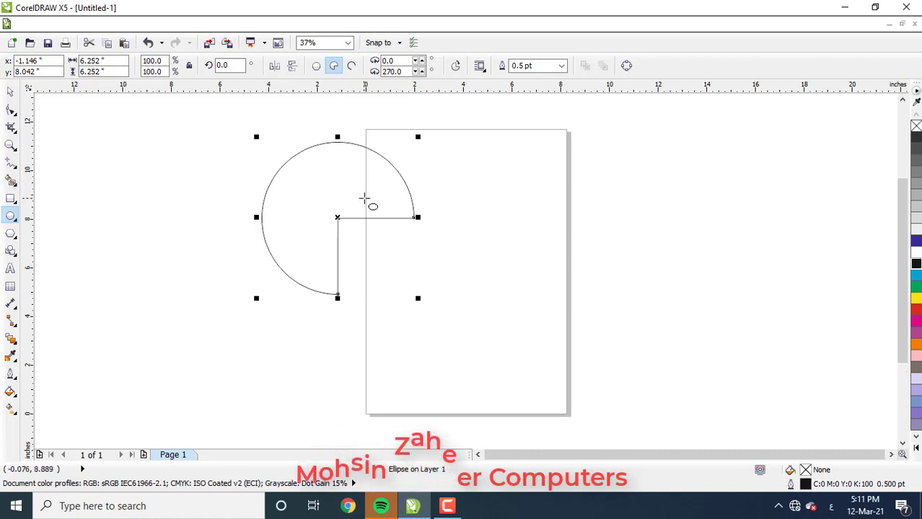
- Set the pie shape's starting angle to -270 degrees, leaving its ending angle at 270 degrees, to form a half circle
{"action": "key", "text": "ctrl+shift+d"}
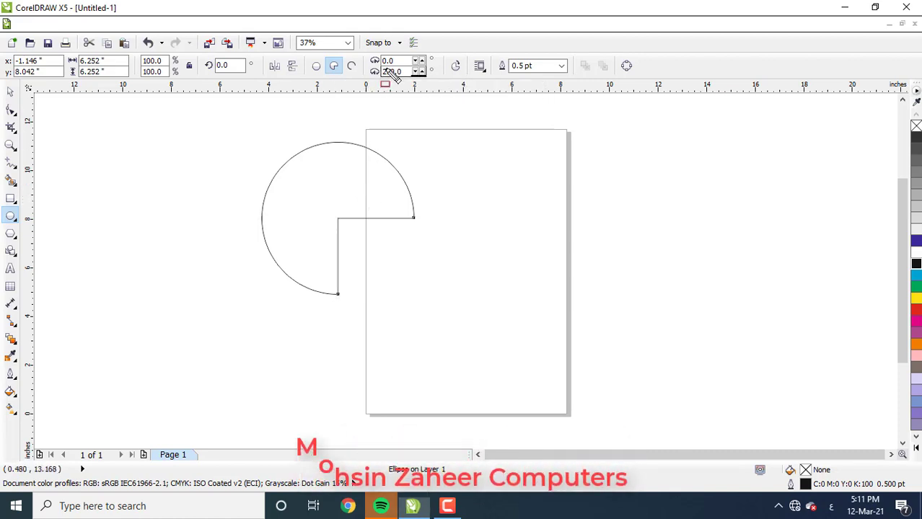
{"action": "mouse_move", "coordinate": [366, 55]}
{"action": "left_mouse_down"}
{"action": "mouse_move", "coordinate": [420, 70]}
{"action": "mouse_move", "coordinate": [374, 67]}
{"action": "left_mouse_up"}
{"action": "key", "text": "Escape"}
{"action": "type", "text": "-270"}
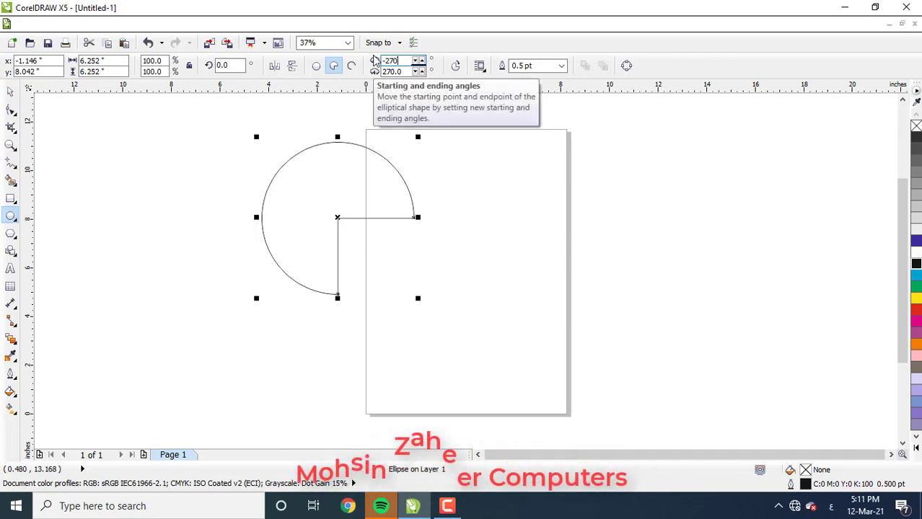
{"action": "key", "text": "Return"}
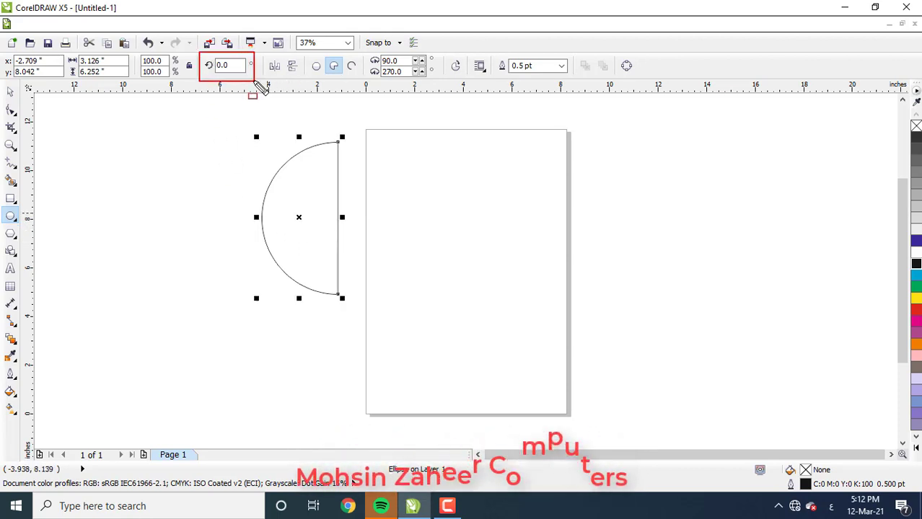
- Rotate the half circle by 90 degrees and move its center to about x 2.3, y 5.7 inches
{"action": "double_click", "coordinate": [230, 65]}
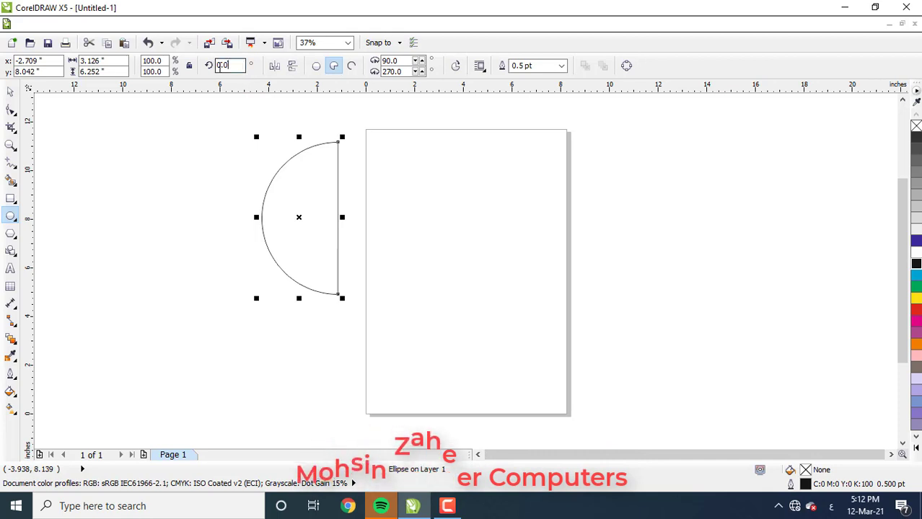
{"action": "type", "text": "90"}
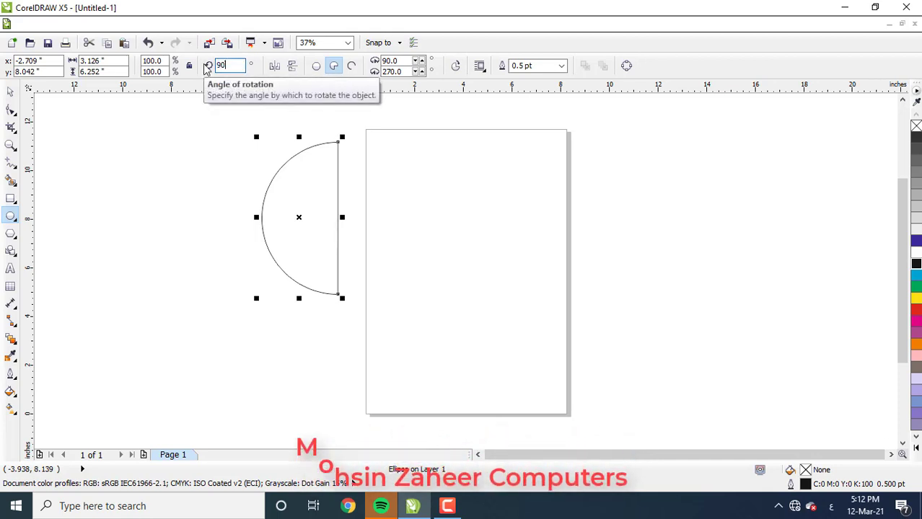
{"action": "key", "text": "Return"}
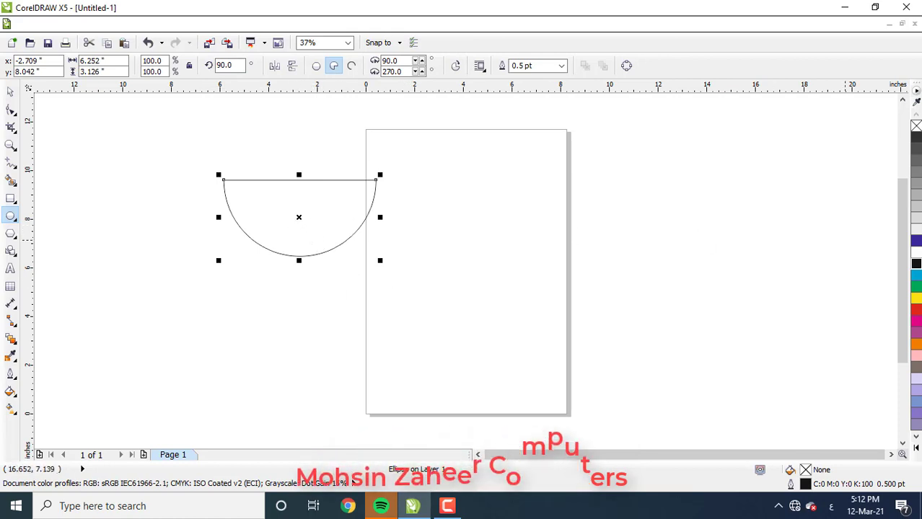
{"action": "left_click_drag", "start_coordinate": [298, 216], "coordinate": [420, 274]}
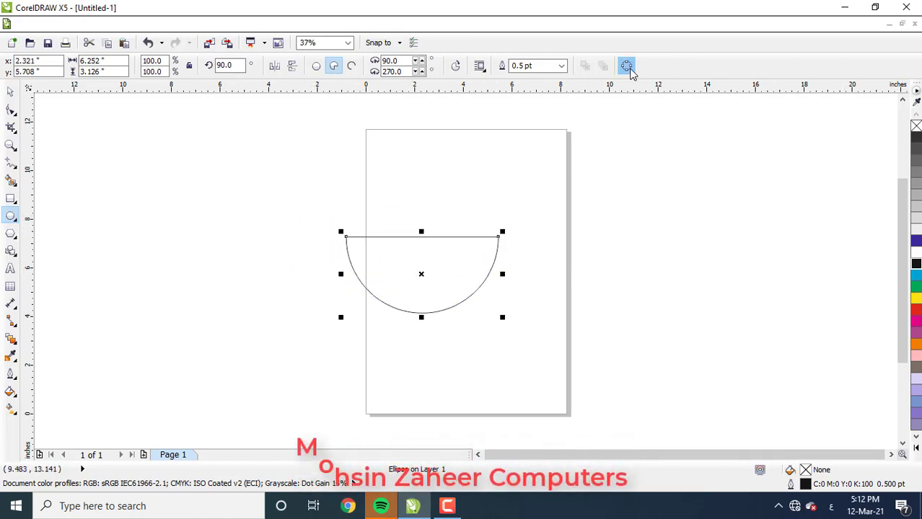
- Convert the half circle to curves and delete the middle node of its straight edge
{"action": "left_click", "coordinate": [627, 67]}
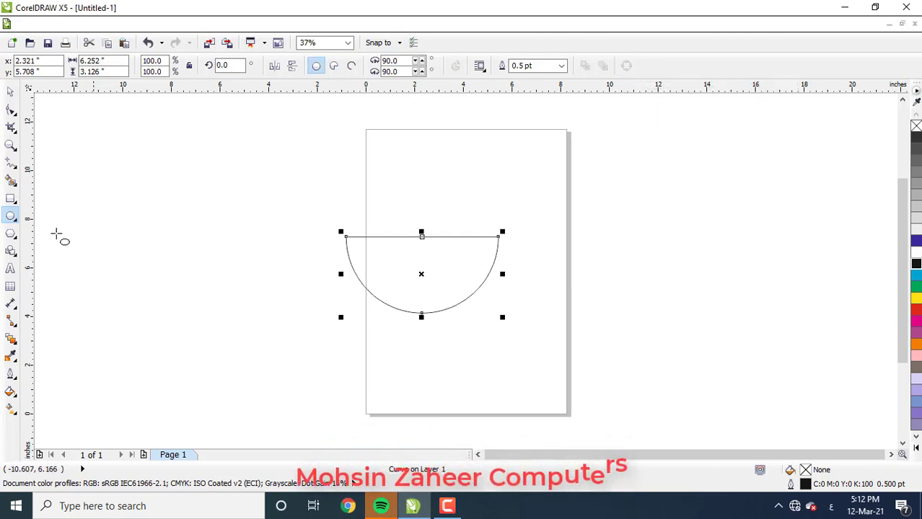
{"action": "left_click", "coordinate": [11, 110]}
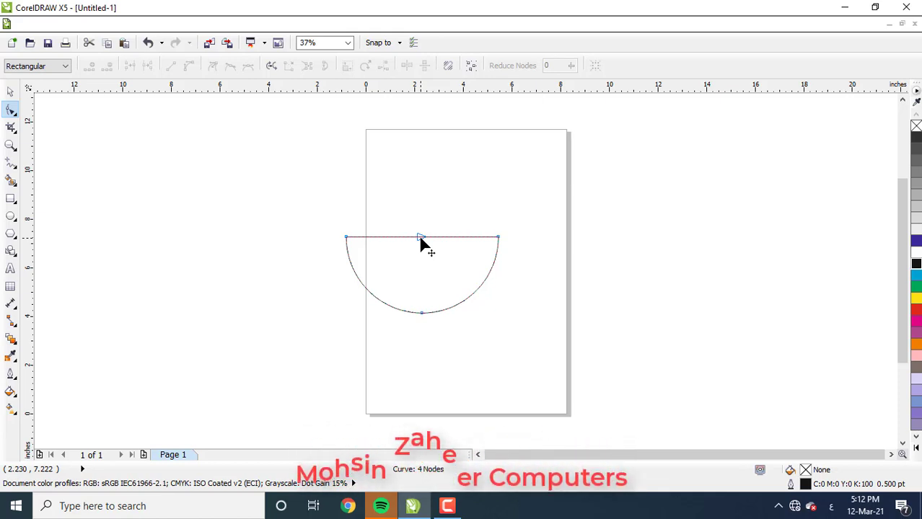
{"action": "key", "text": "Delete"}
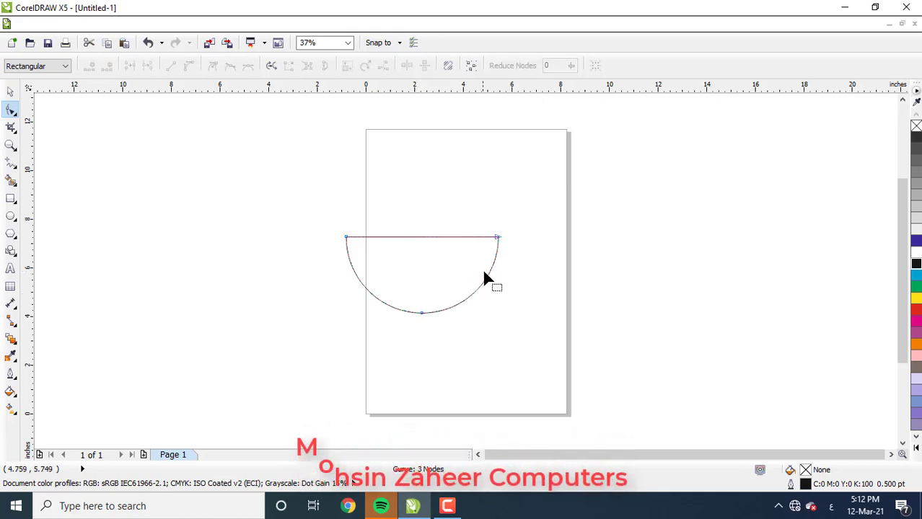
- Convert the straight top edge to a curve and bend it into a wave, dipping at the left and rising at the right
{"action": "left_click", "coordinate": [421, 237]}
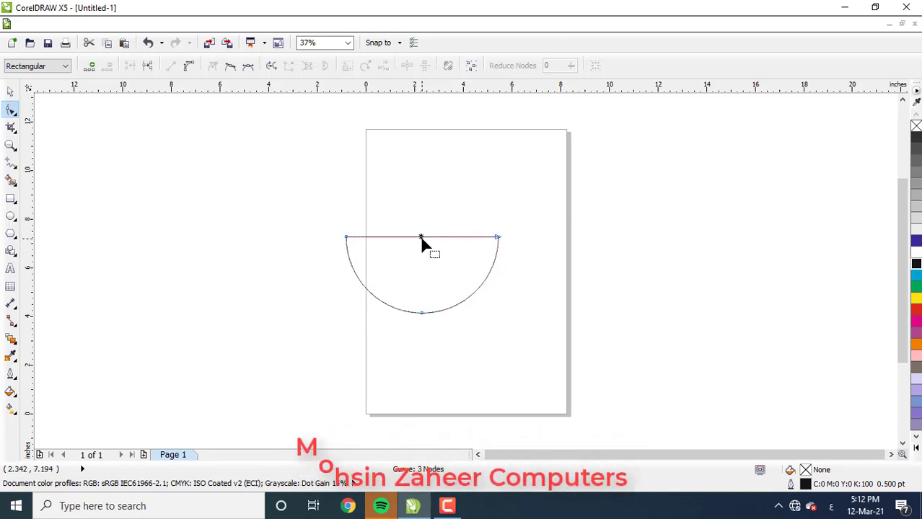
{"action": "left_click", "coordinate": [188, 67]}
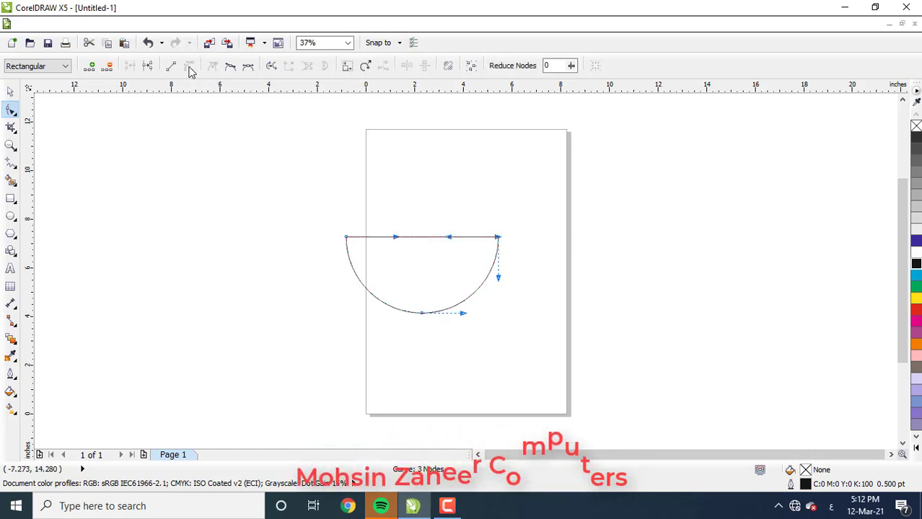
{"action": "left_click_drag", "start_coordinate": [394, 236], "coordinate": [390, 268]}
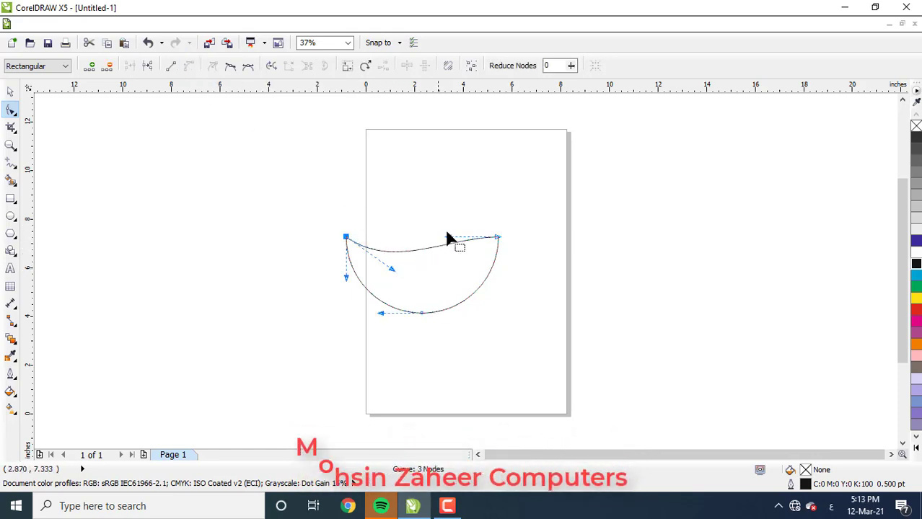
{"action": "left_click_drag", "start_coordinate": [447, 238], "coordinate": [446, 206]}
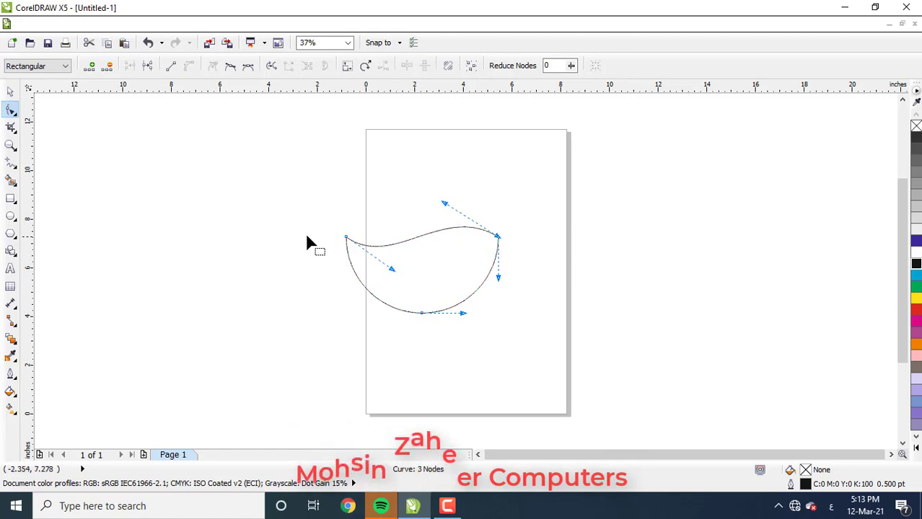
- Fine-tune the wavy top edge by adjusting the curve handle of its left end node
{"action": "left_click", "coordinate": [536, 244]}
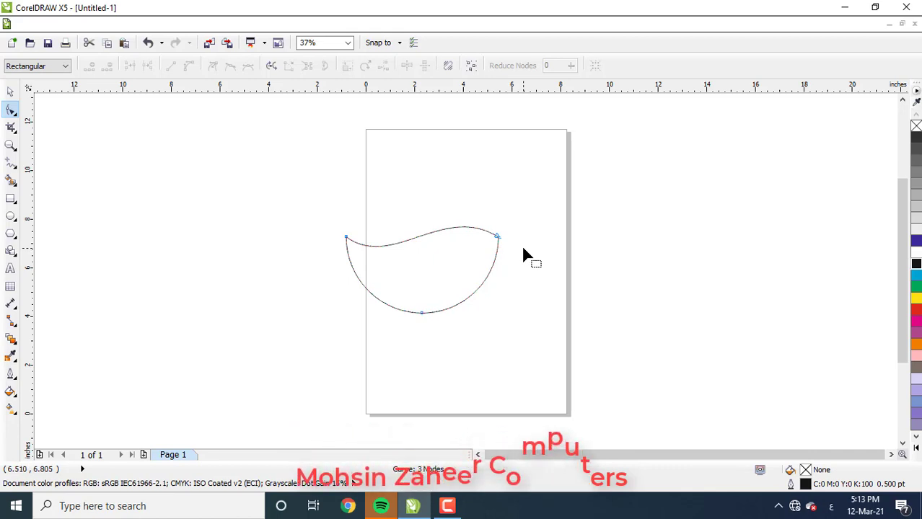
{"action": "left_click", "coordinate": [497, 238]}
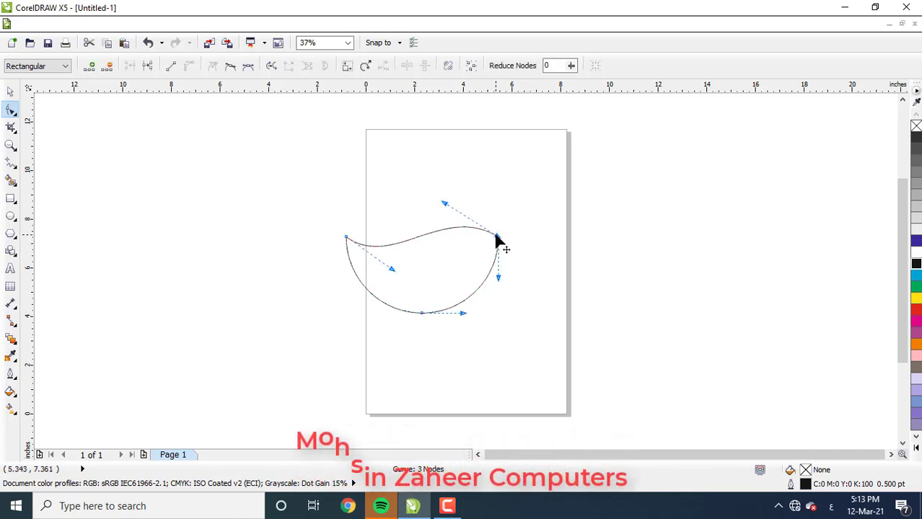
{"action": "left_click", "coordinate": [536, 230]}
{"action": "left_click", "coordinate": [347, 238]}
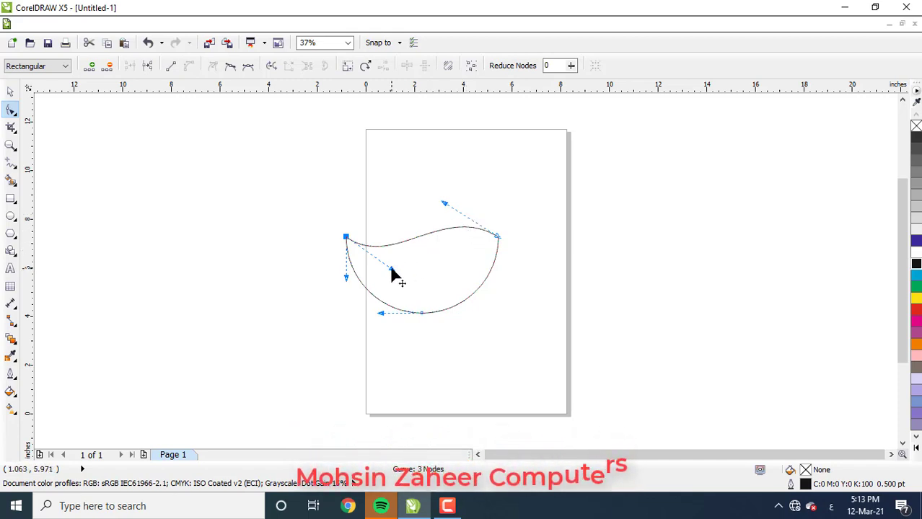
{"action": "left_click_drag", "start_coordinate": [392, 271], "coordinate": [430, 208]}
- Create a vertically mirrored copy above the wavy half circle and flip it horizontally so both wavy edges run parallel
{"action": "left_click", "coordinate": [10, 92]}
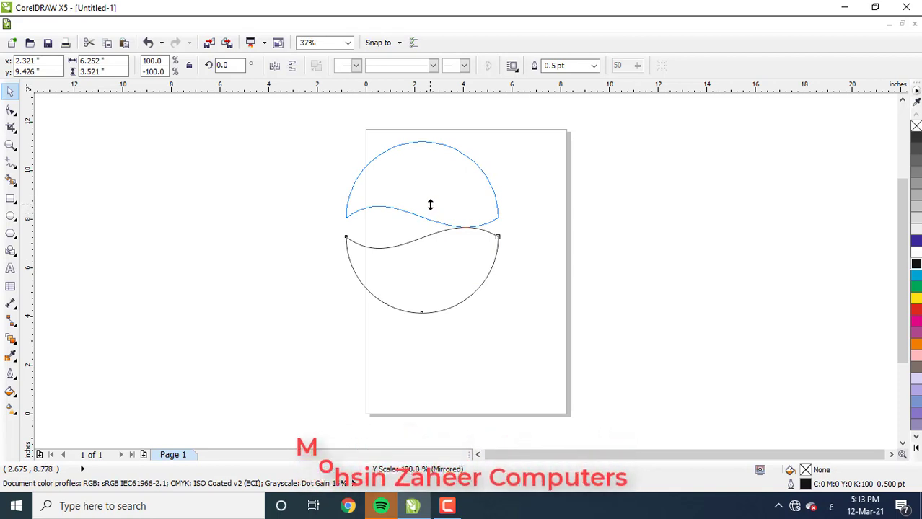
{"action": "left_click_drag", "start_coordinate": [430, 205], "coordinate": [433, 206]}
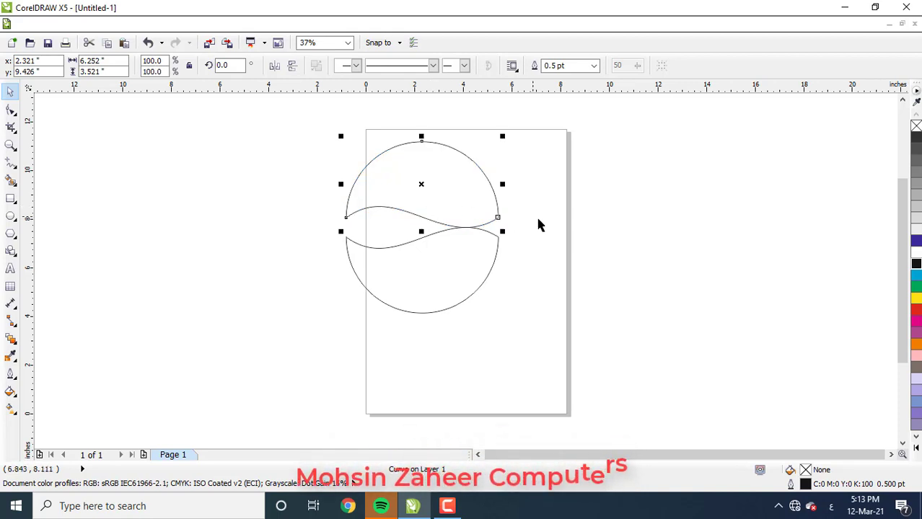
{"action": "left_click", "coordinate": [274, 66]}
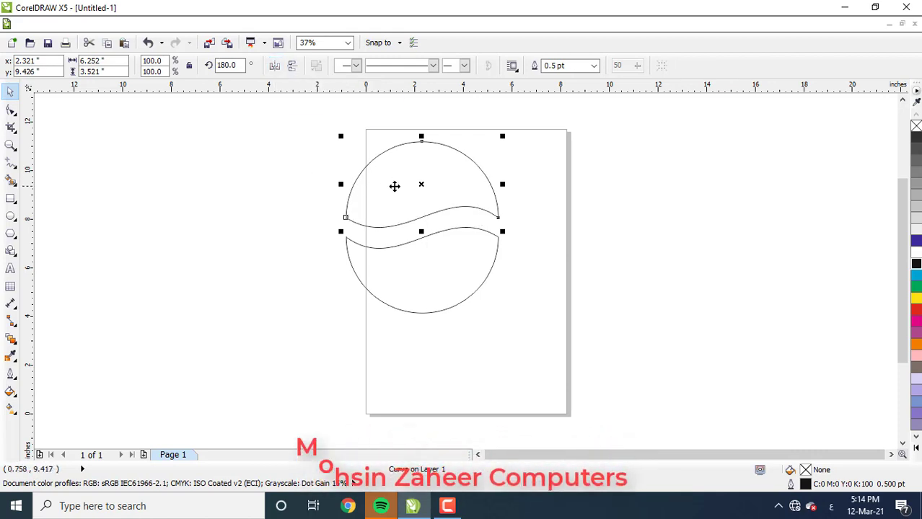
- Fill the upper half of the circle with red and the lower half with blue
{"action": "left_click", "coordinate": [911, 314]}
{"action": "left_click", "coordinate": [437, 286]}
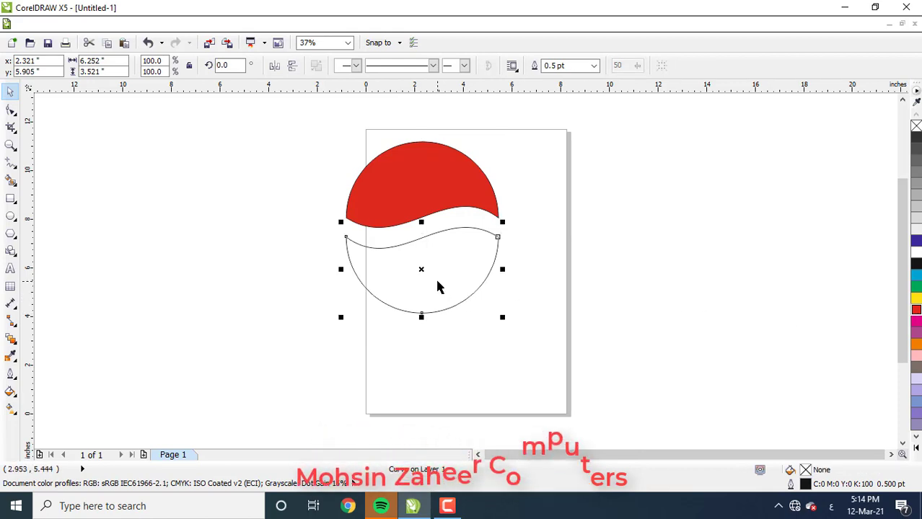
{"action": "left_click", "coordinate": [915, 242]}
- Remove the outline from both the red and the blue halves
{"action": "left_click", "coordinate": [270, 137]}
{"action": "left_click_drag", "start_coordinate": [251, 117], "coordinate": [523, 337]}
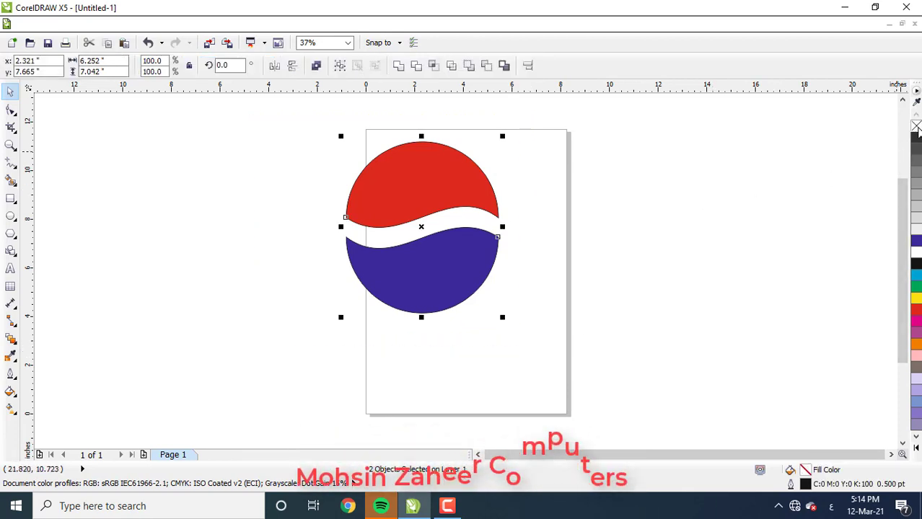
{"action": "right_click", "coordinate": [916, 127]}
{"action": "left_click", "coordinate": [325, 181]}
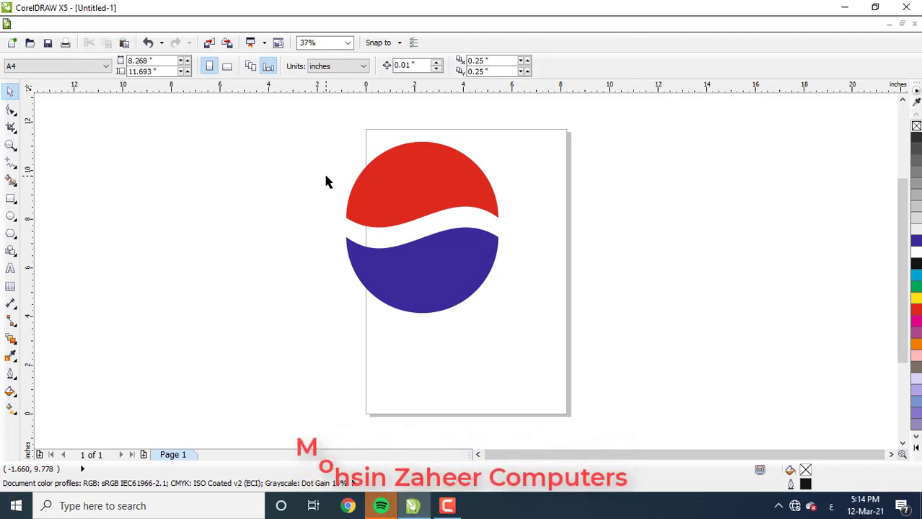
- Add the artistic text "PEPSI" at 48 pt below and to the left of the circle
{"action": "left_click", "coordinate": [10, 269]}
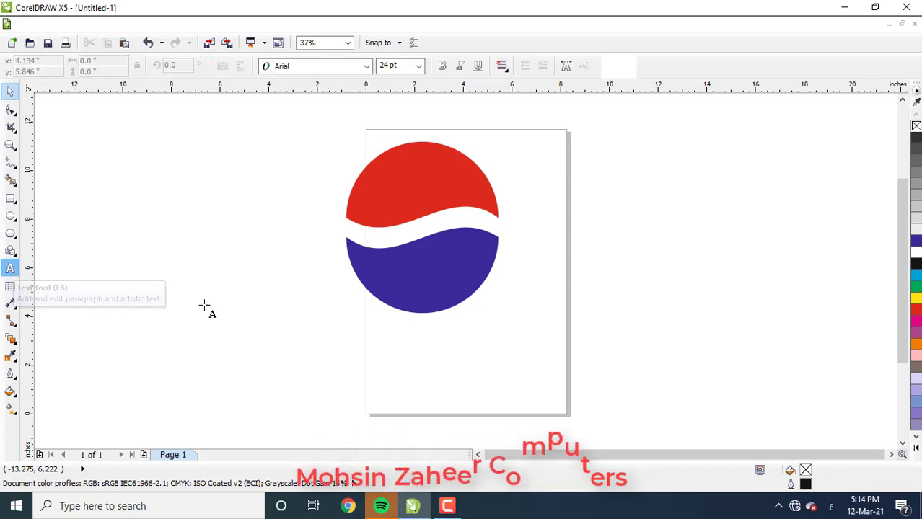
{"action": "left_click", "coordinate": [321, 359]}
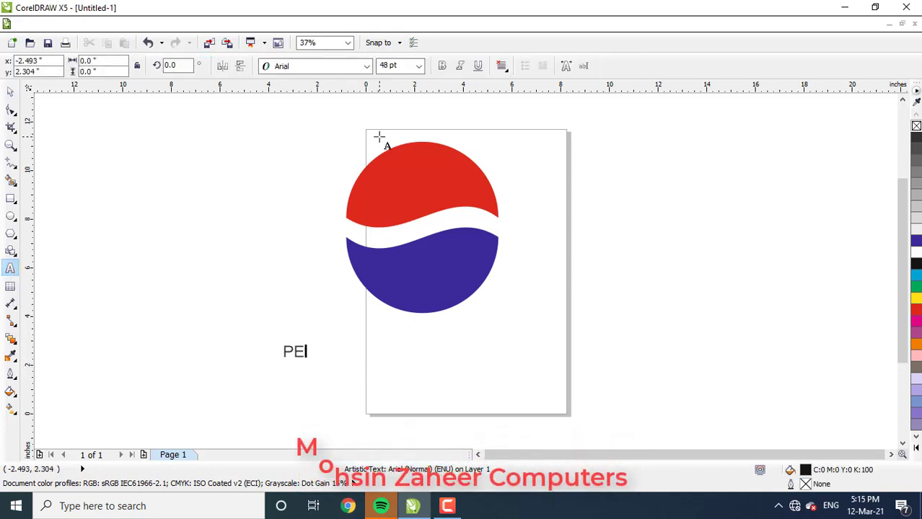
{"action": "type", "text": "PEPSI"}
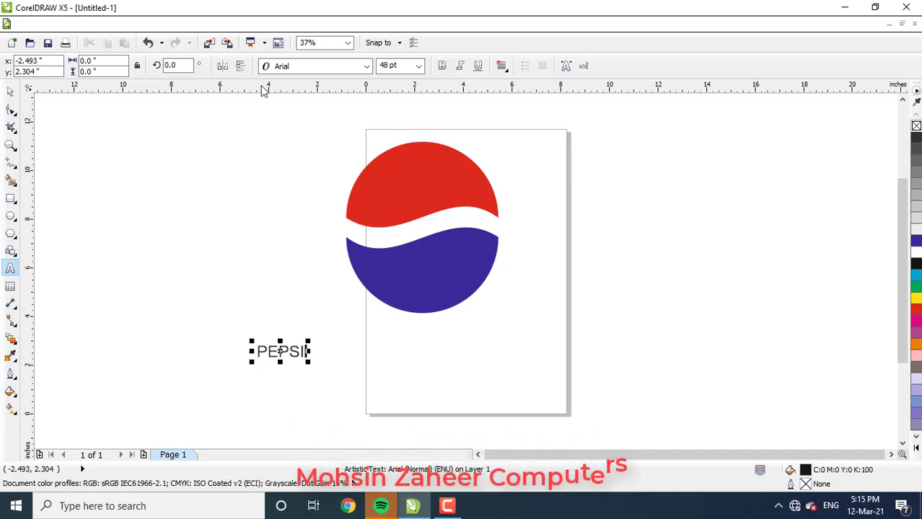
{"action": "left_click", "coordinate": [11, 92]}
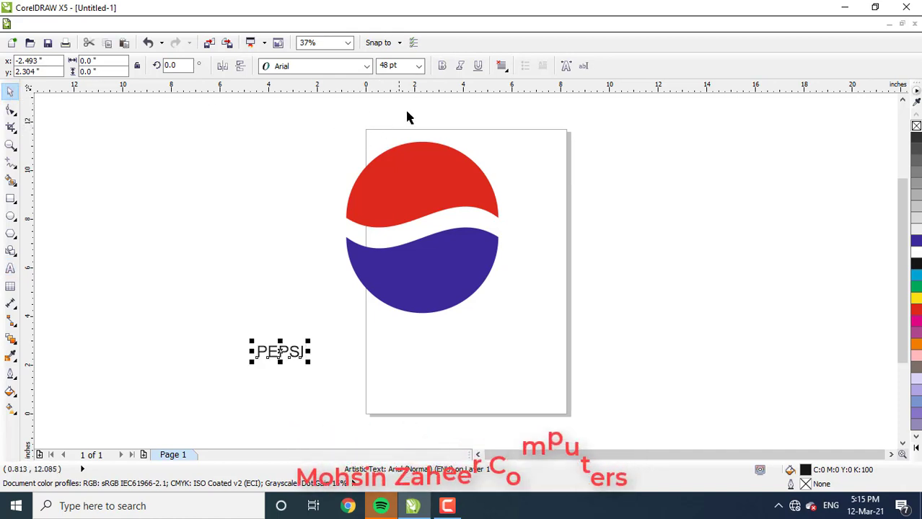
- Make the PEPSI text bold and change its font to Arial Black
{"action": "left_click", "coordinate": [443, 66]}
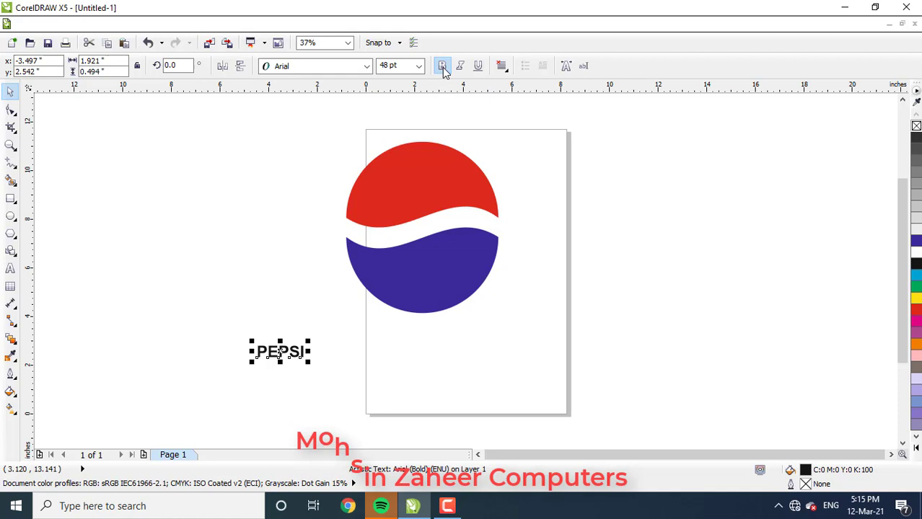
{"action": "left_click", "coordinate": [368, 66]}
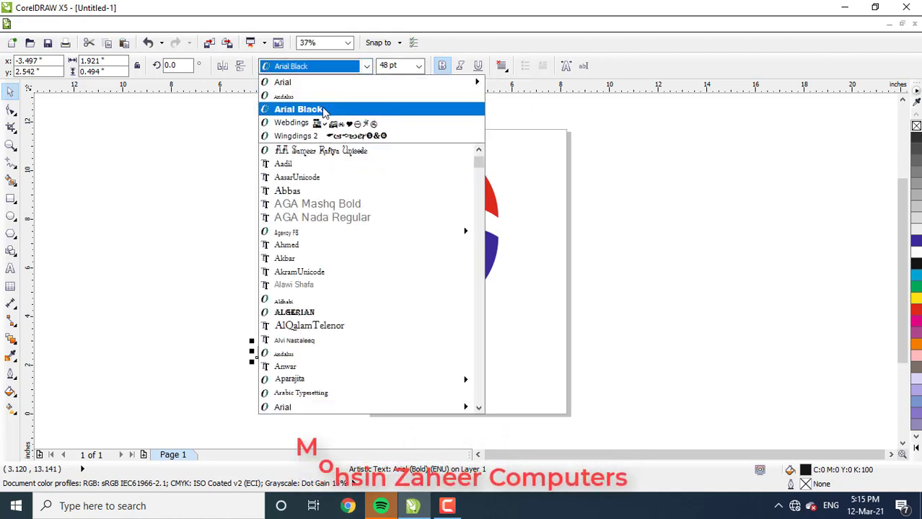
{"action": "left_click", "coordinate": [299, 109]}
- Enlarge the PEPSI text to about 6.77 inches wide and skew it to slant rightward, about 7.34 inches wide overall
{"action": "left_click_drag", "start_coordinate": [310, 362], "coordinate": [422, 418]}
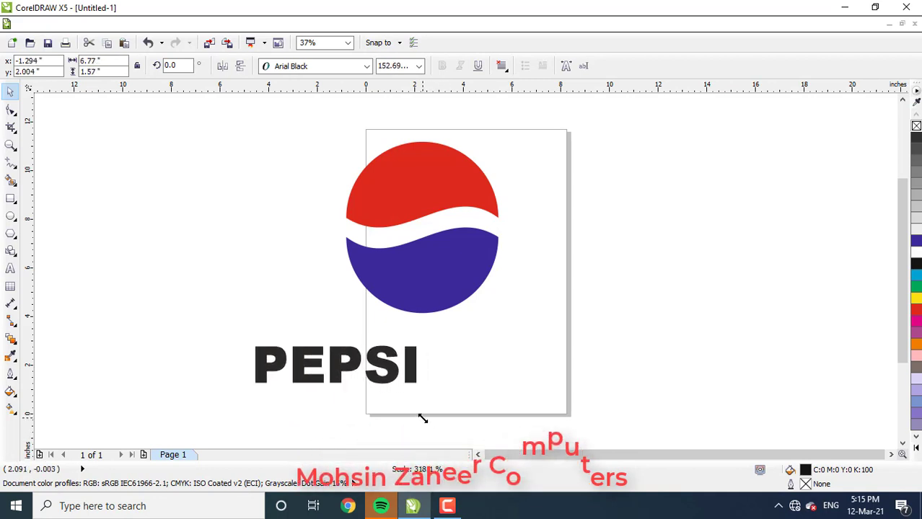
{"action": "left_click", "coordinate": [334, 365]}
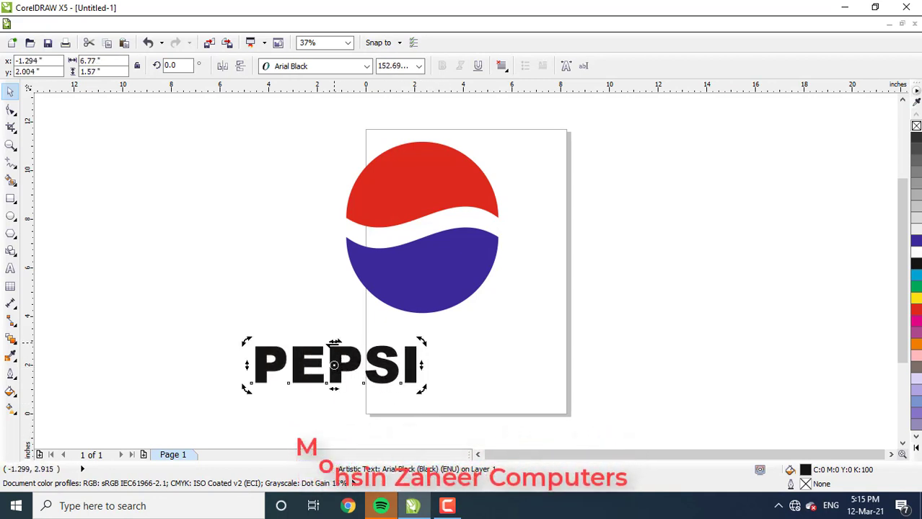
{"action": "left_click_drag", "start_coordinate": [332, 339], "coordinate": [387, 346]}
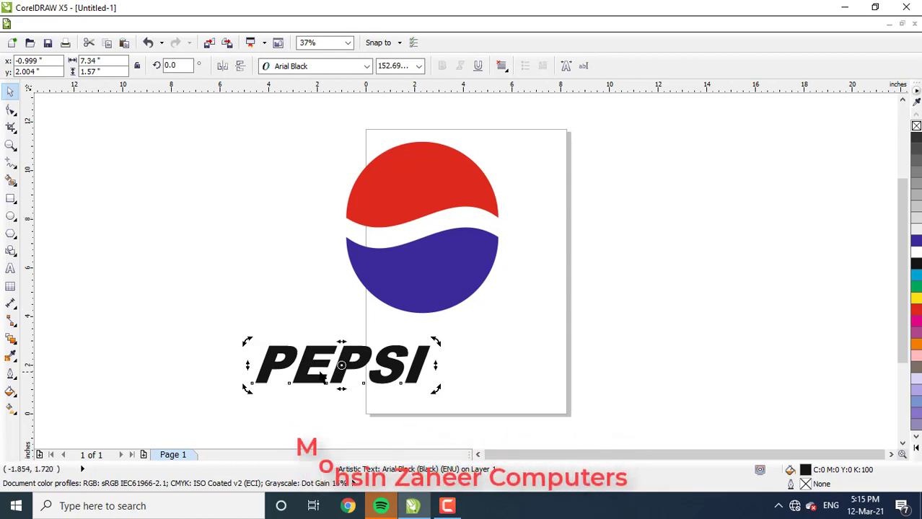
{"action": "left_click", "coordinate": [369, 368]}
{"action": "left_click_drag", "start_coordinate": [354, 365], "coordinate": [419, 366]}
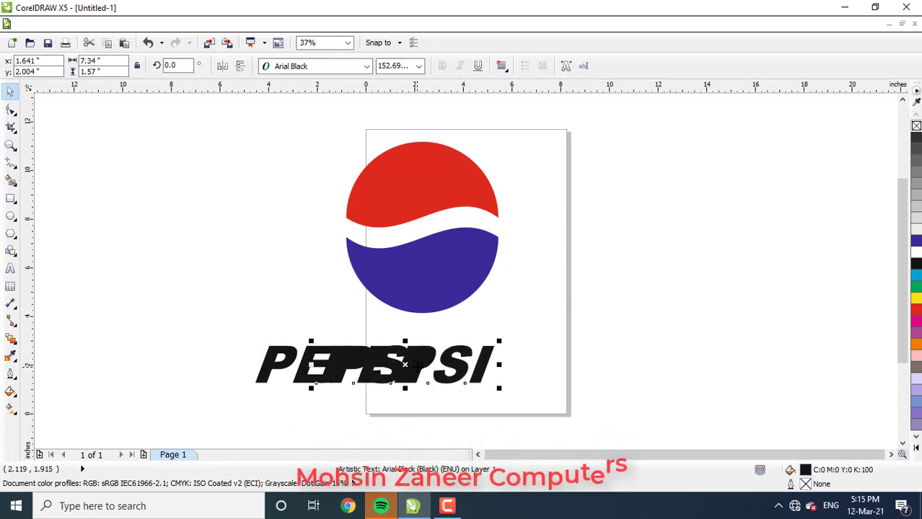
{"action": "key", "text": "Escape"}
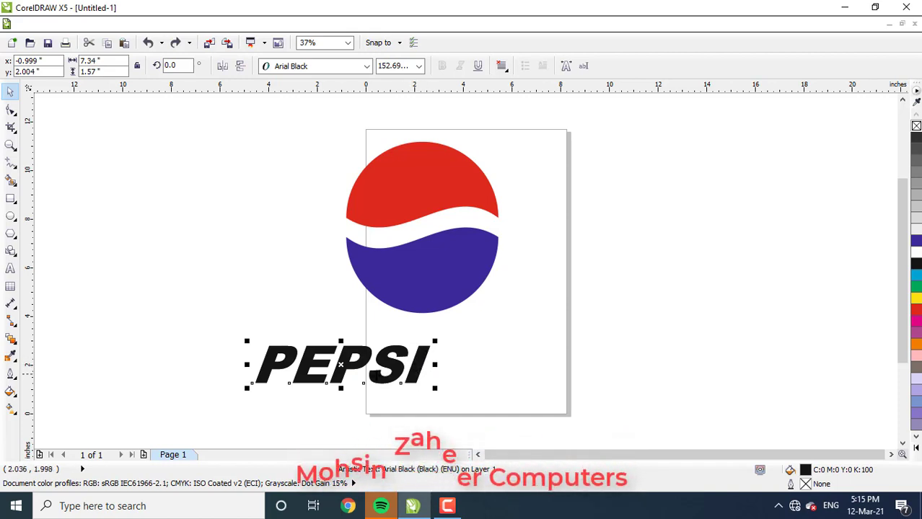
- Fill the PEPSI text with white
{"action": "left_click", "coordinate": [916, 254]}
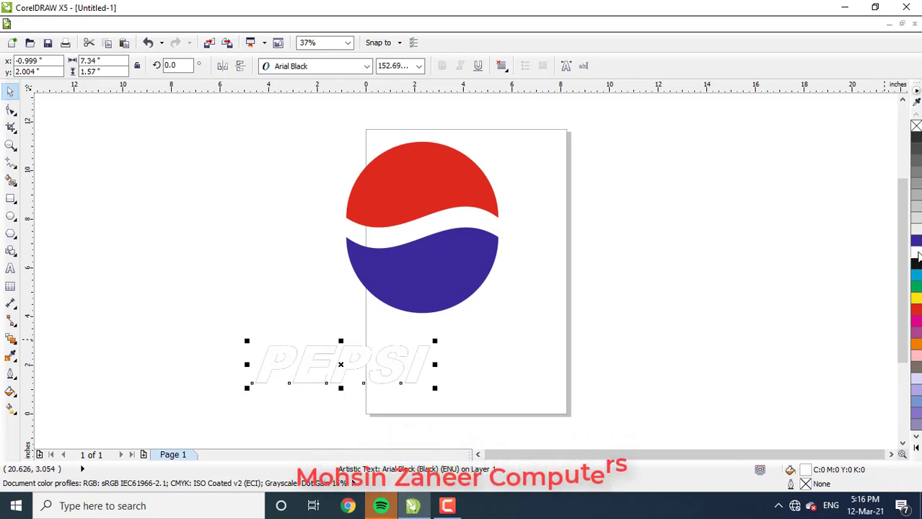
- Offset the white PEPSI text about 0.08 inches right and 0.12 inches down from its black copy and give it a thin black outline
{"action": "right_click", "coordinate": [917, 254]}
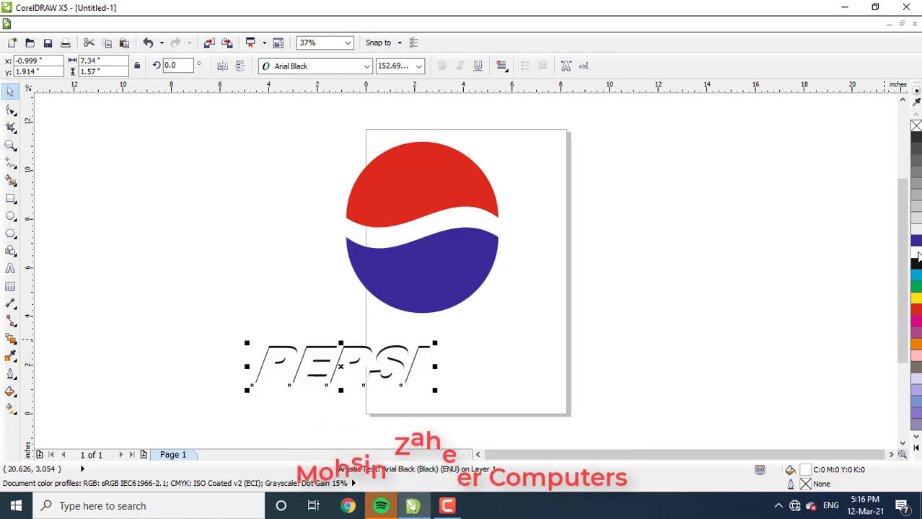
{"action": "key", "text": "Right"}
{"action": "key", "text": "Right"}
{"action": "key", "text": "Right"}
{"action": "key", "text": "Right"}
{"action": "key", "text": "Right"}
{"action": "key", "text": "Right"}
{"action": "key", "text": "Right"}
{"action": "key", "text": "Right"}
{"action": "key", "text": "Right"}
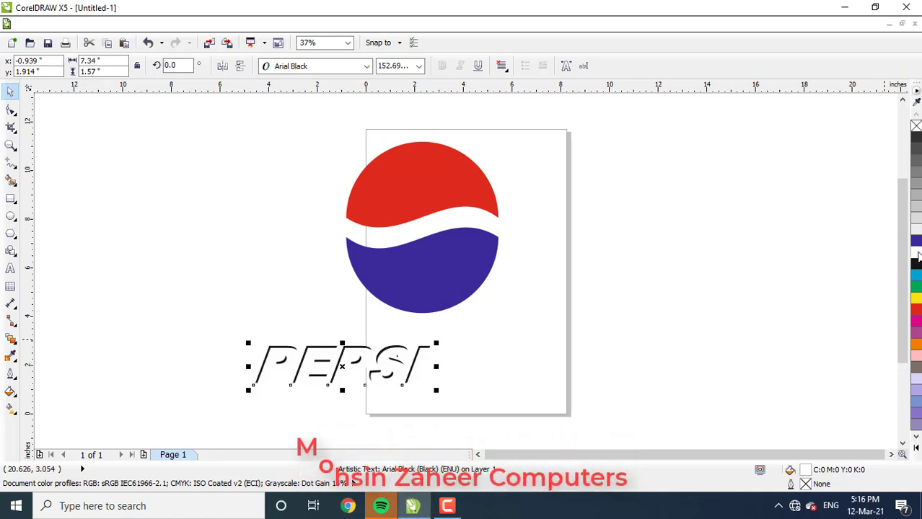
{"action": "key", "text": "Down"}
{"action": "key", "text": "Left"}
{"action": "key", "text": "Left"}
{"action": "key", "text": "Up"}
{"action": "key", "text": "Up"}
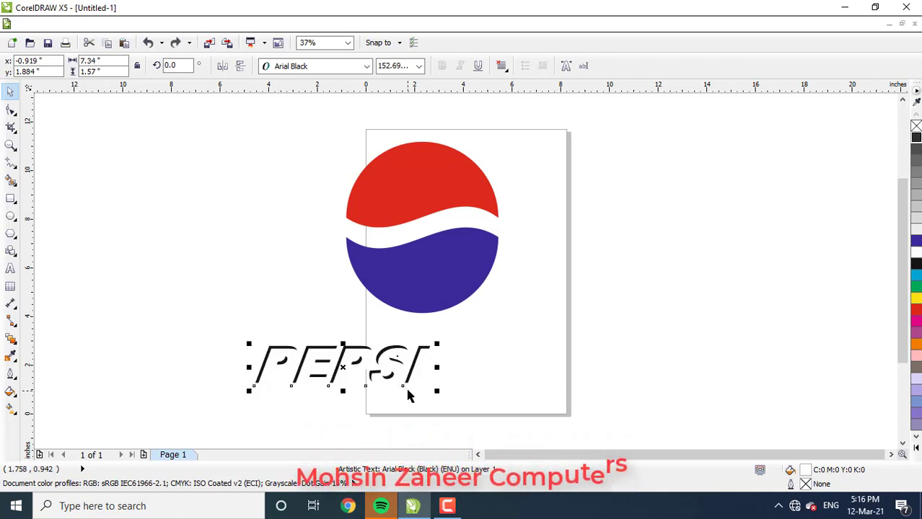
{"action": "left_click", "coordinate": [916, 141]}
{"action": "left_click", "coordinate": [101, 300]}
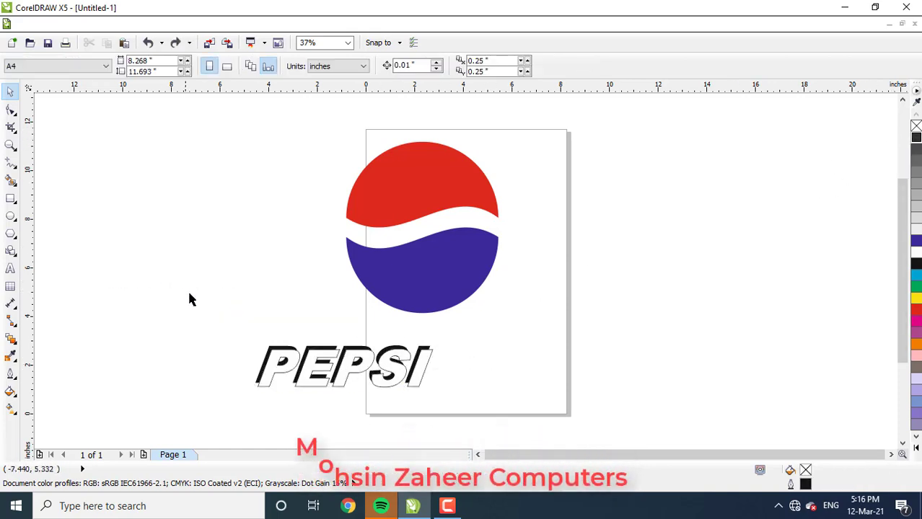
- Group the white PEPSI text with its black copy and move the group directly beneath the circle
{"action": "left_click_drag", "start_coordinate": [195, 303], "coordinate": [454, 412]}
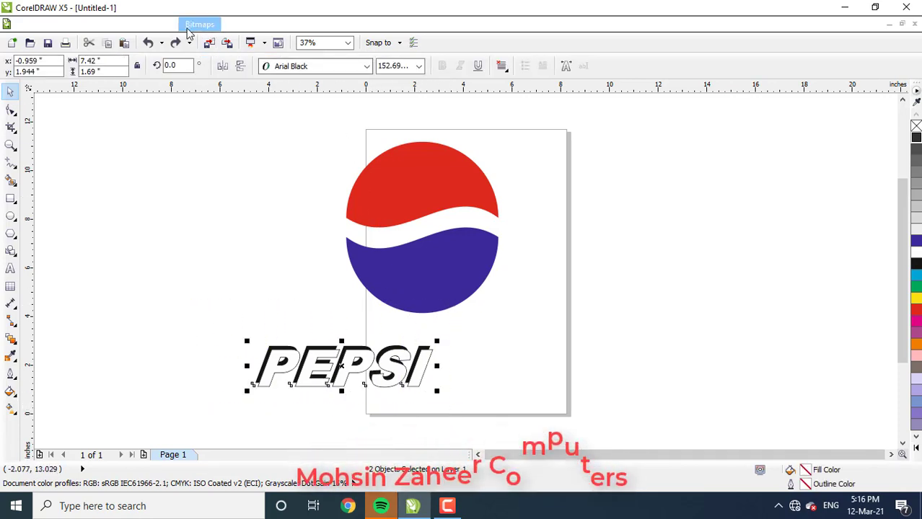
{"action": "left_click", "coordinate": [123, 25]}
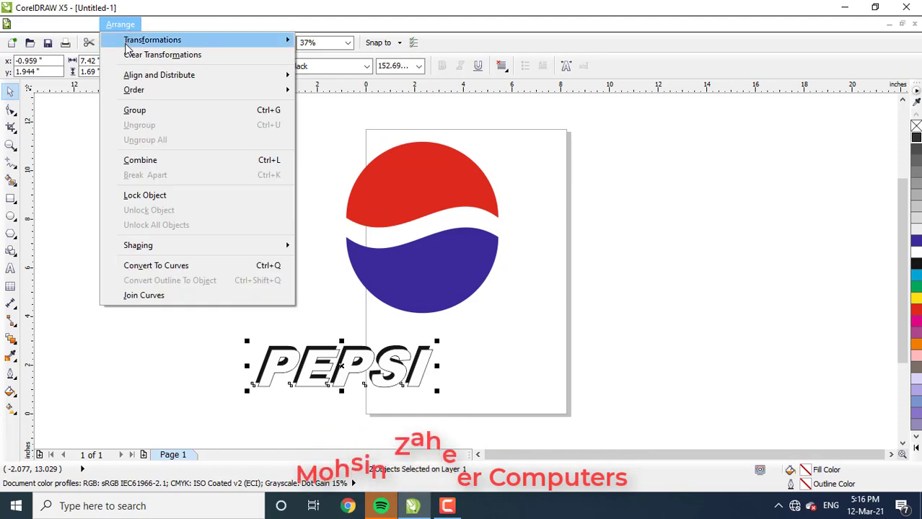
{"action": "left_click", "coordinate": [142, 115]}
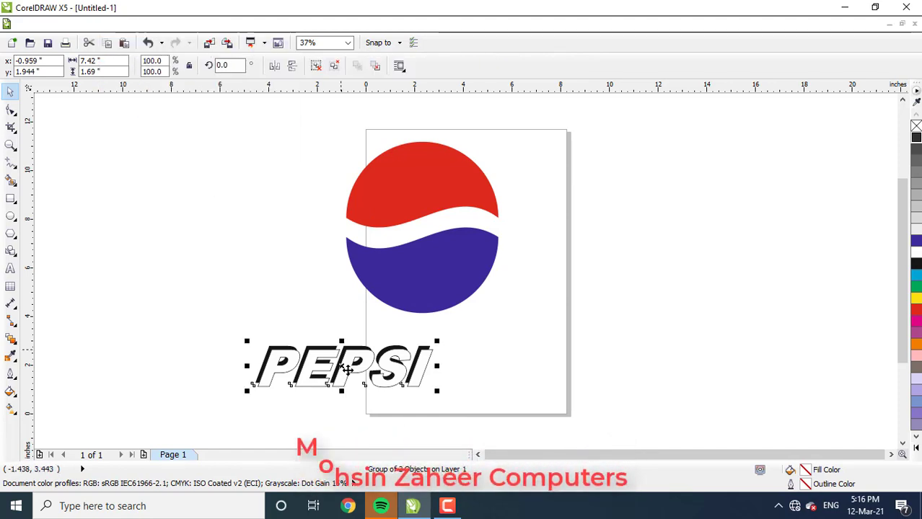
{"action": "left_click_drag", "start_coordinate": [336, 366], "coordinate": [408, 344]}
- Group the red and blue halves of the circle and center-align them with the PEPSI lettering along a common vertical axis
{"action": "left_click_drag", "start_coordinate": [243, 130], "coordinate": [566, 402]}
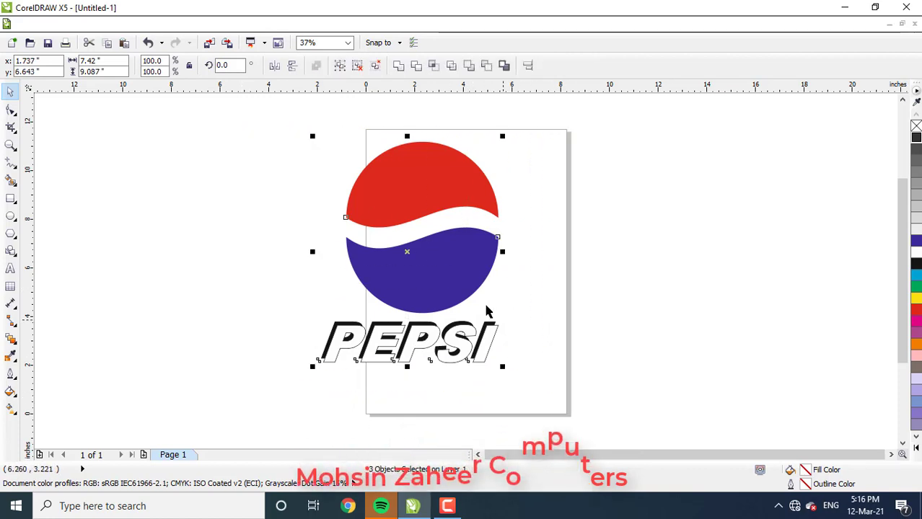
{"action": "left_click_drag", "start_coordinate": [312, 134], "coordinate": [542, 318]}
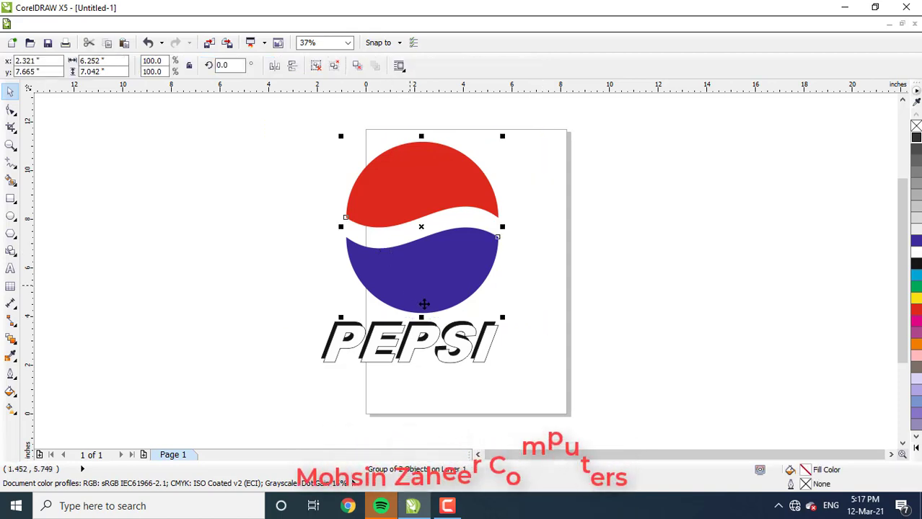
{"action": "left_click", "coordinate": [448, 347], "text": "shift"}
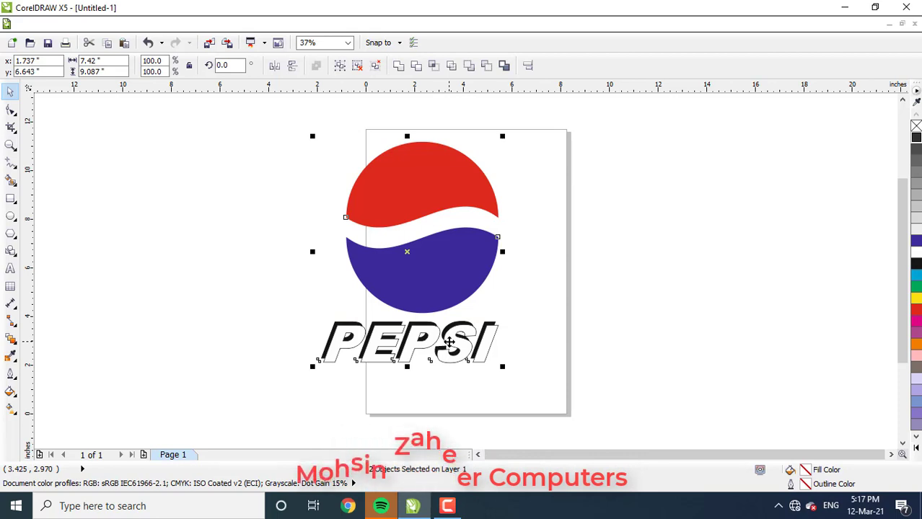
{"action": "key", "text": "c"}
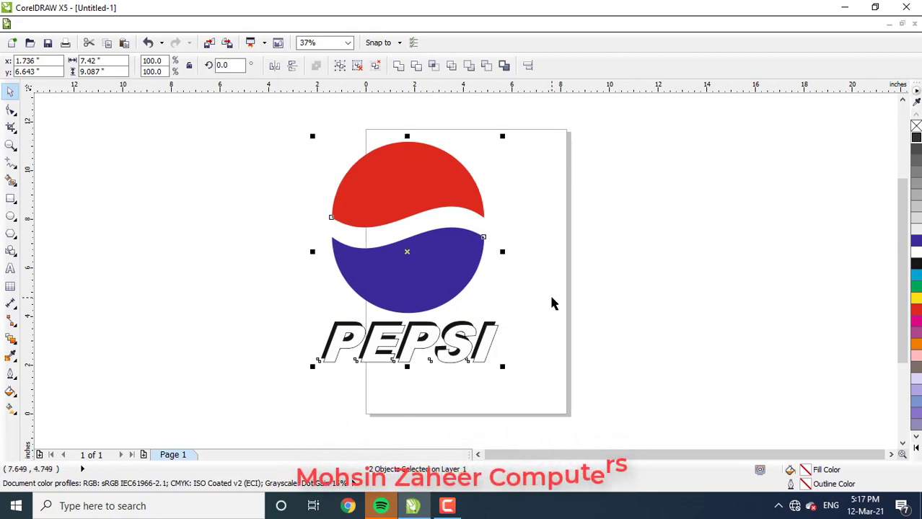
{"action": "scroll", "coordinate": [552, 303], "scroll_direction": "up", "scroll_amount": 2}
{"action": "left_click", "coordinate": [590, 251]}
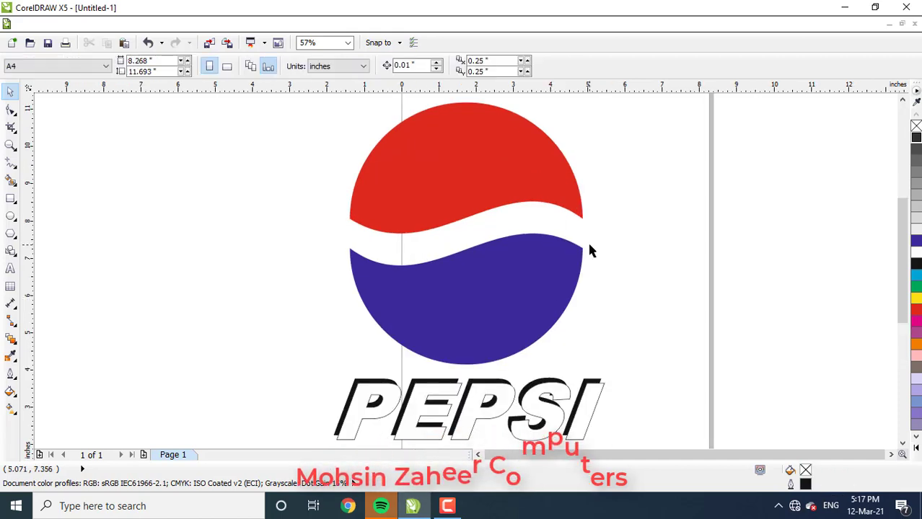